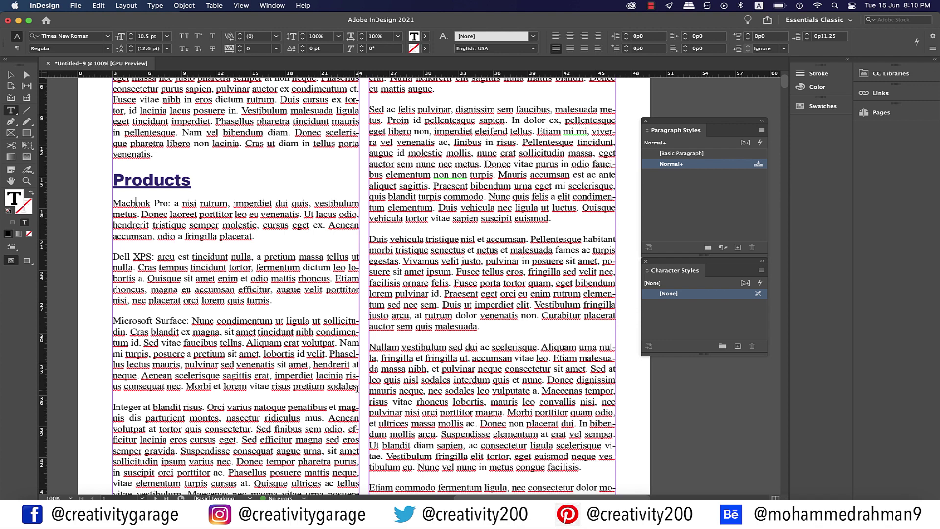
- Create a new paragraph style from the three product paragraphs and name it 'product description'
drag(358, 386, 92, 201)
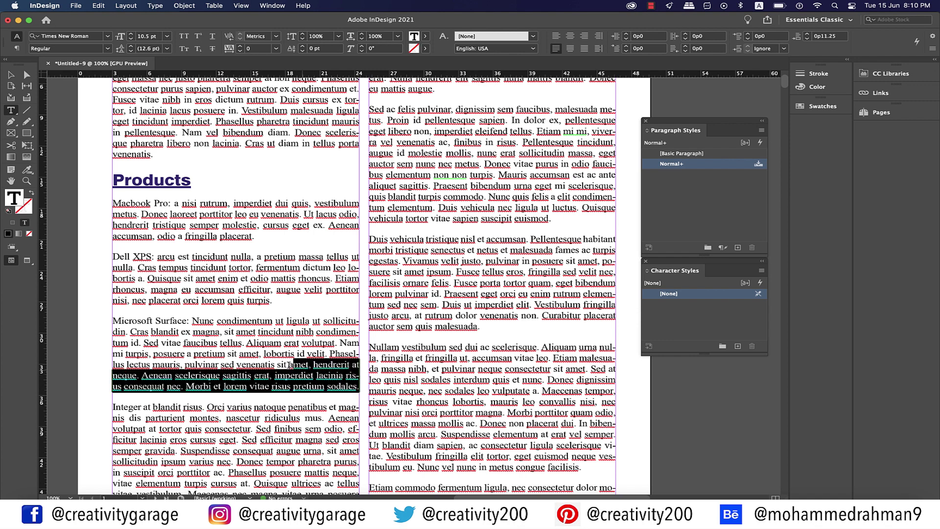
click(737, 247)
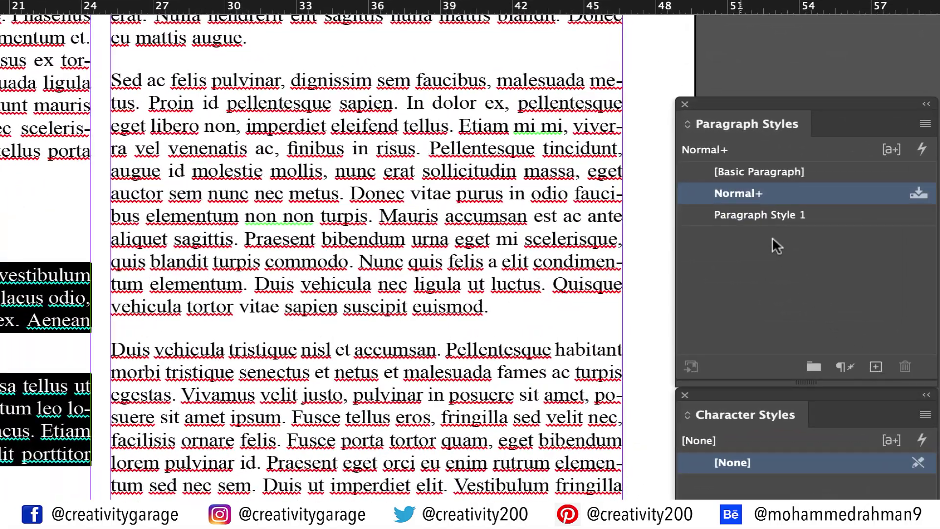
click(761, 214)
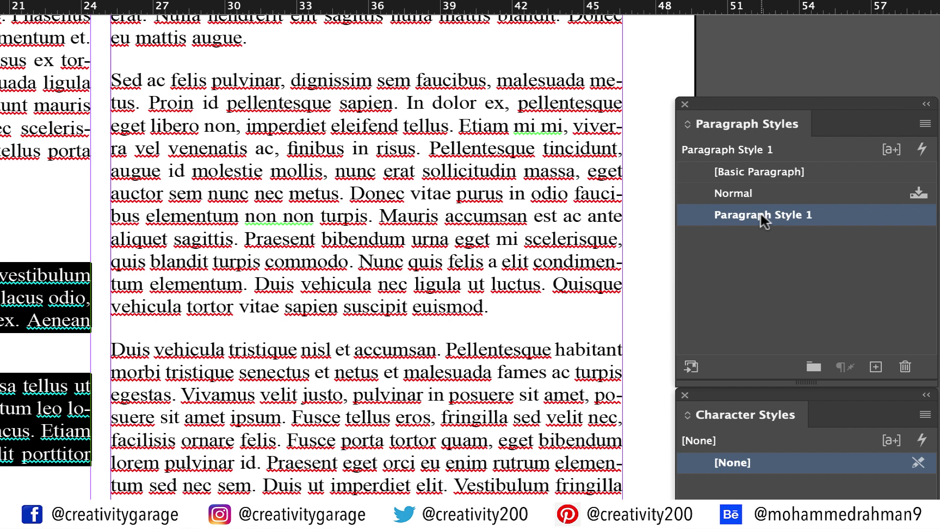
click(763, 220)
text(product de)
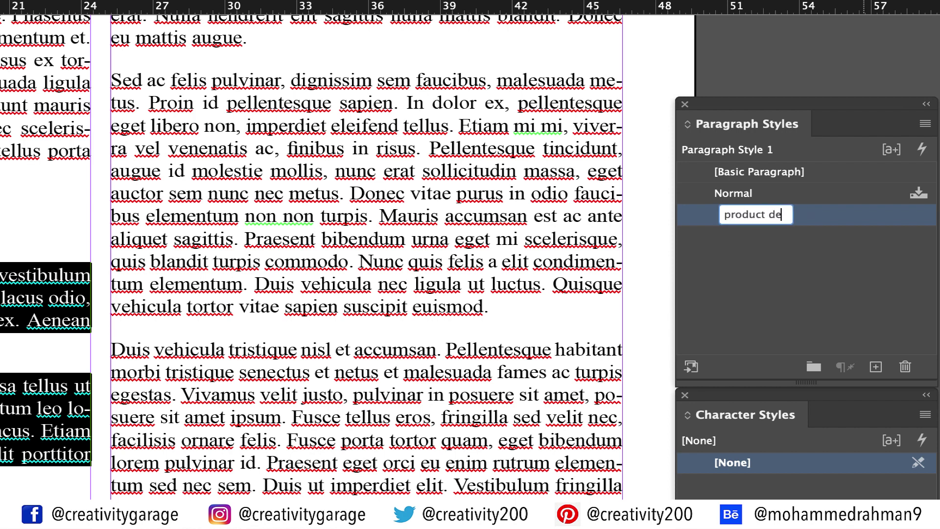
text(script)
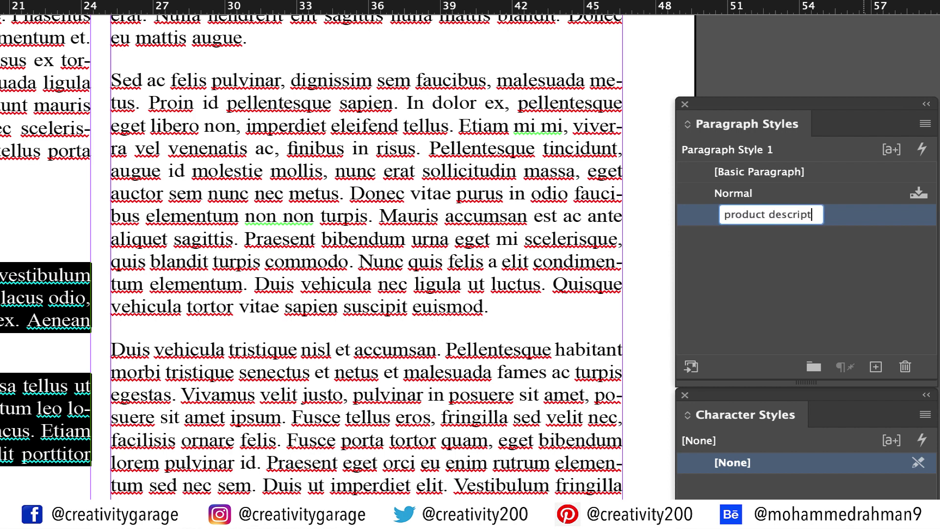
text(ion)
- Set the product description style's font family to Avenir
double_click(771, 214)
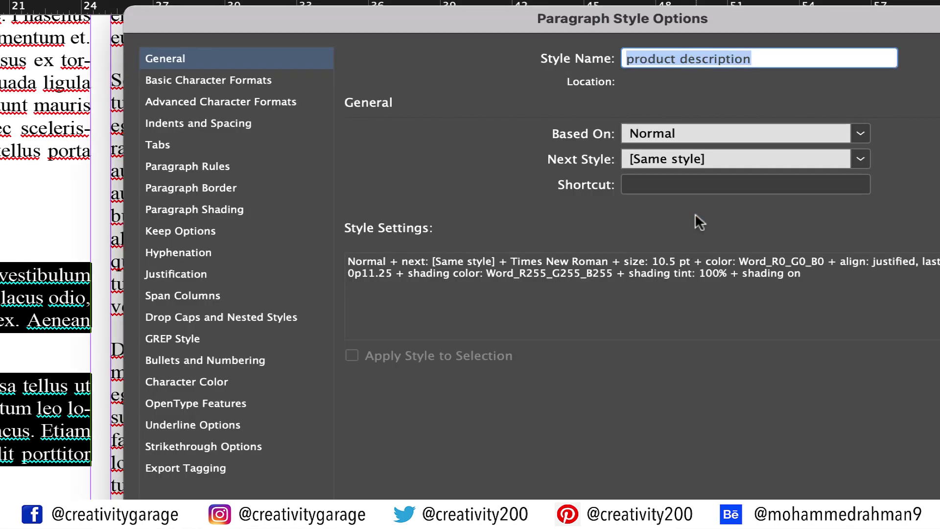
click(208, 80)
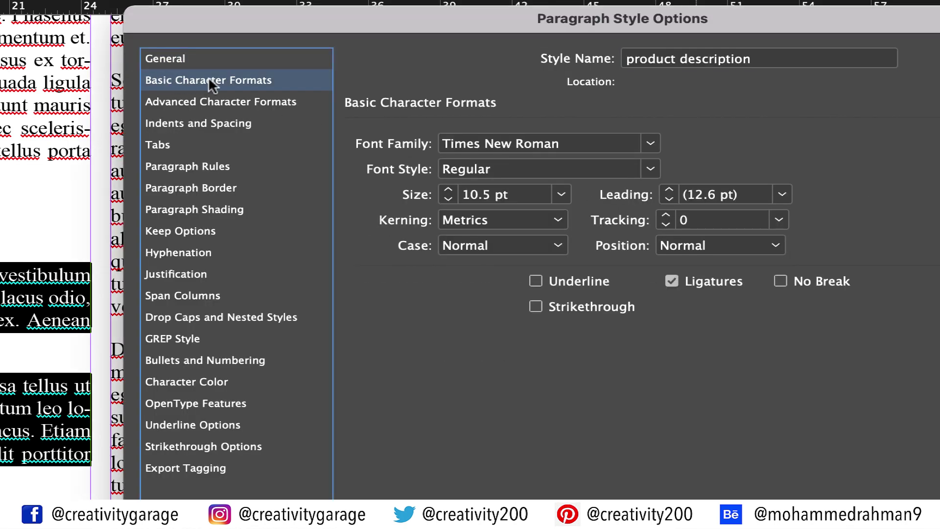
click(509, 141)
text(Arial)
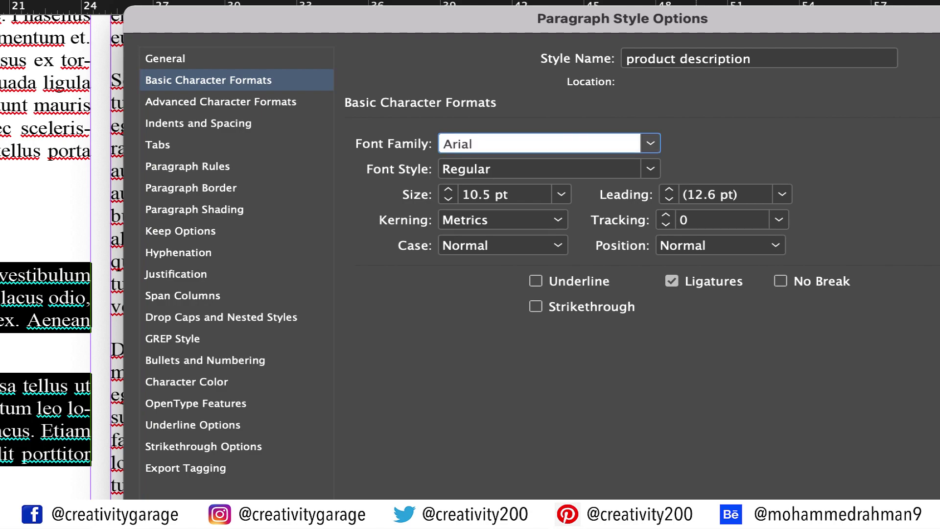
text(Avenir)
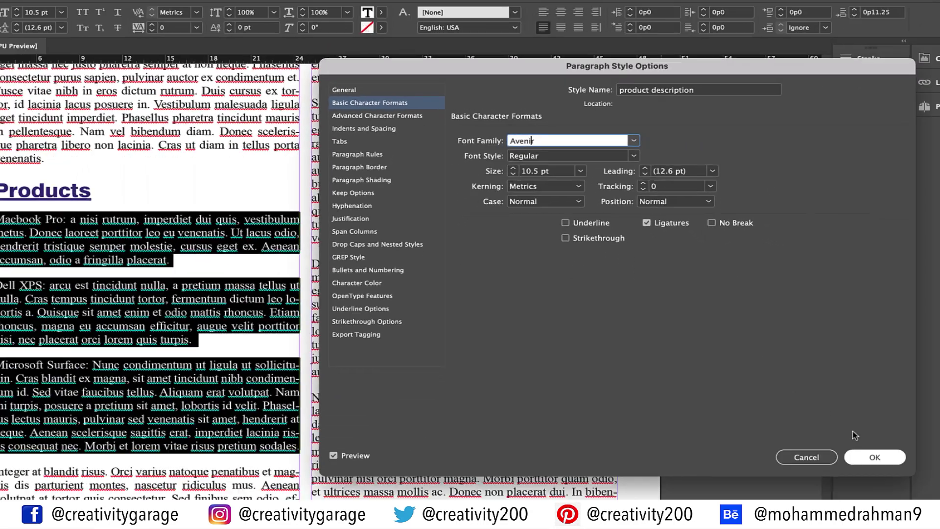
key(Return)
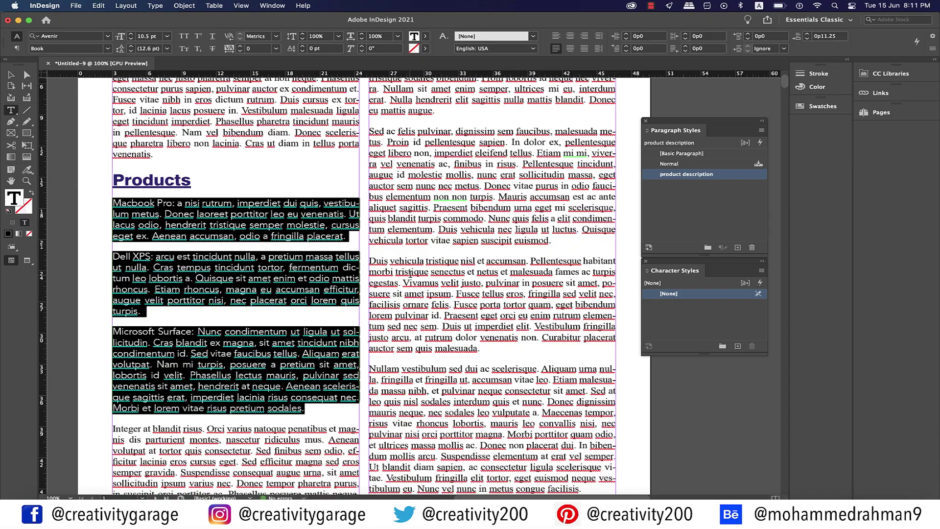
- Create a new character style named 'product name'
click(409, 275)
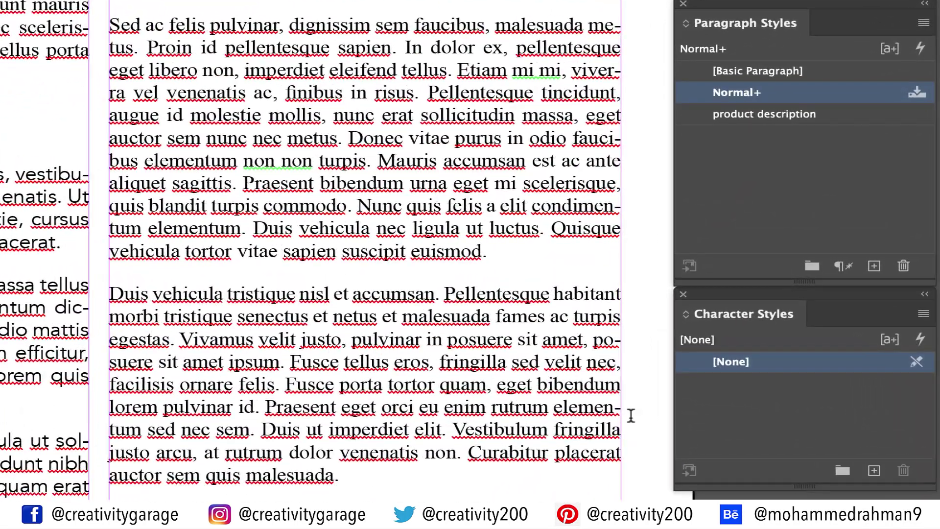
click(745, 353)
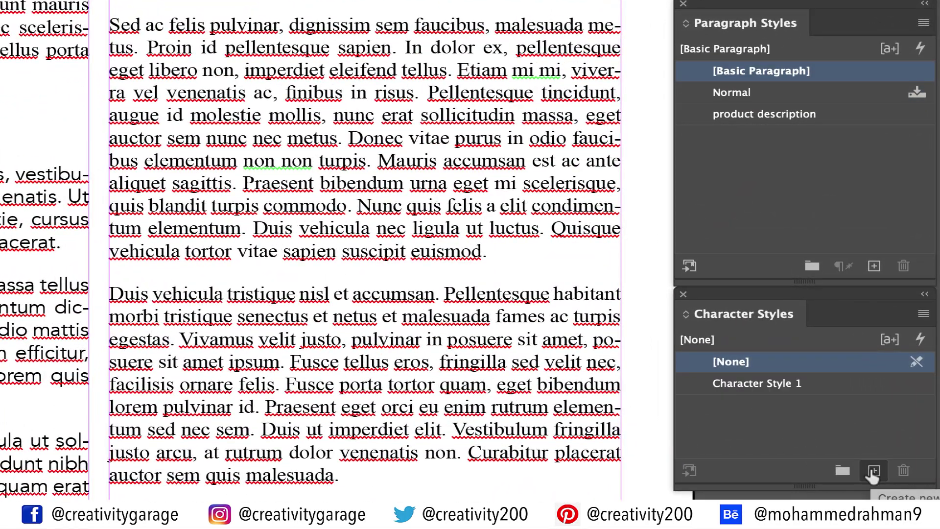
click(740, 384)
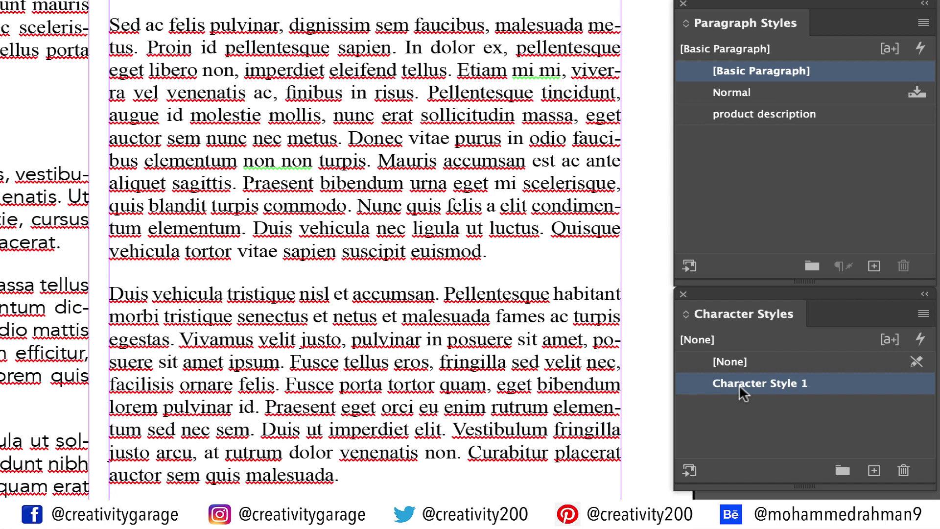
click(739, 384)
text(prod)
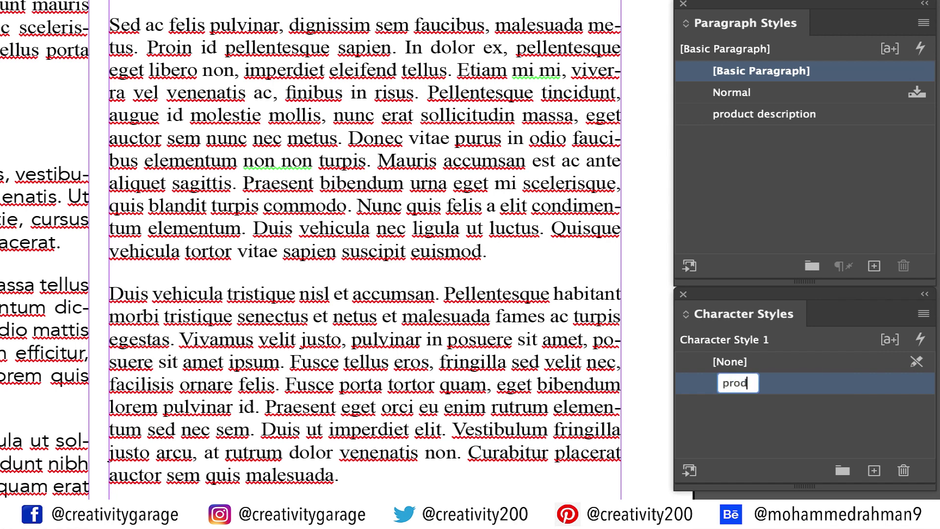
text(uct name)
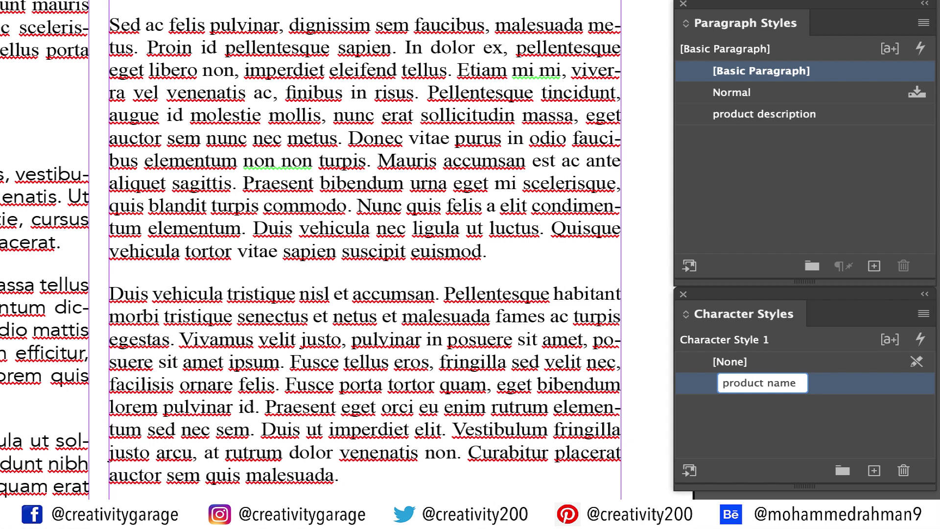
key(Return)
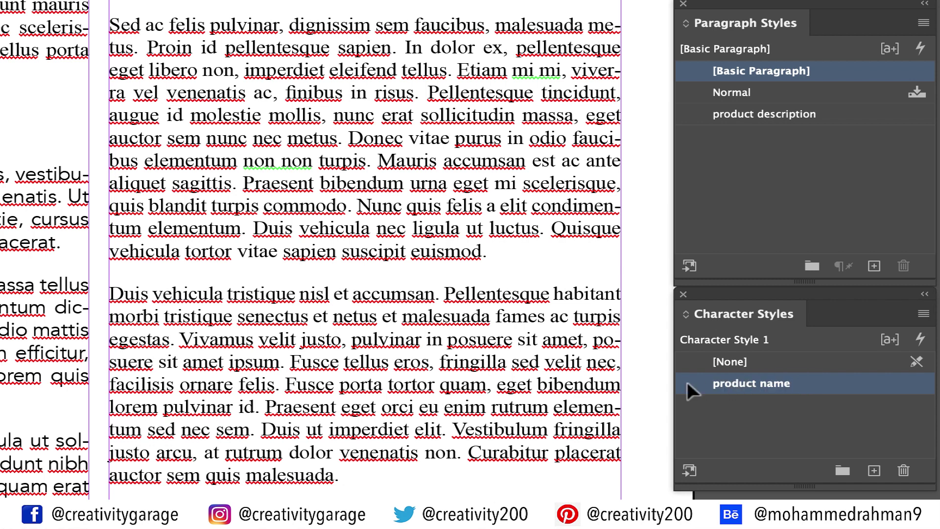
- Set the product name style to Avenir Next Bold at 11 pt
double_click(687, 381)
click(426, 48)
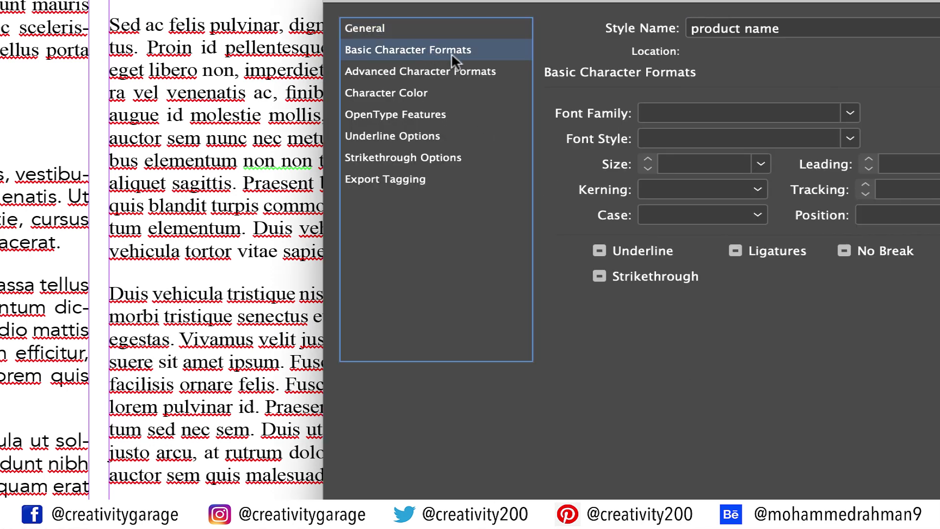
click(686, 112)
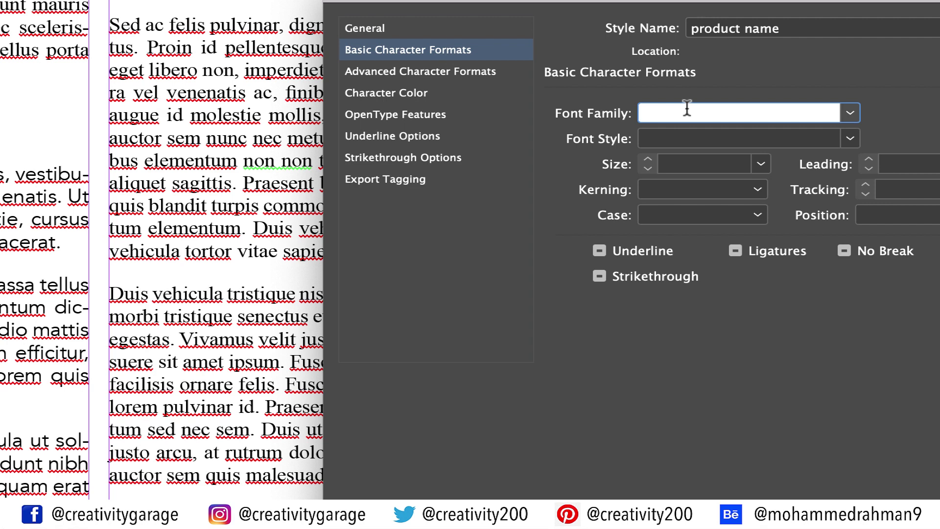
text(Avenir)
click(767, 158)
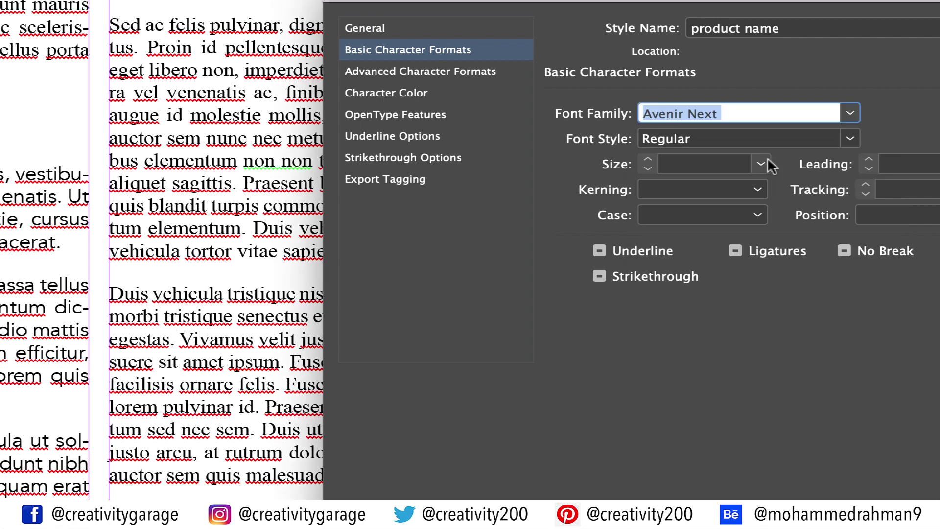
click(850, 138)
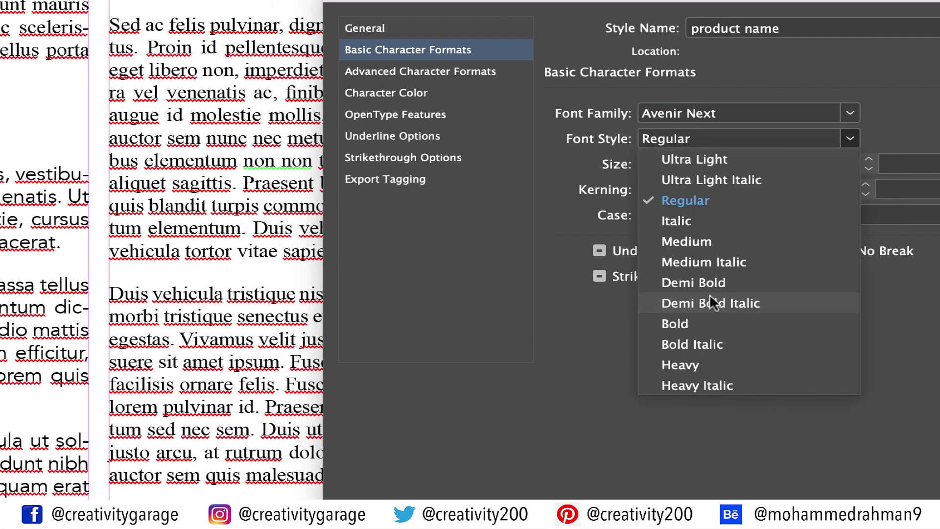
click(682, 324)
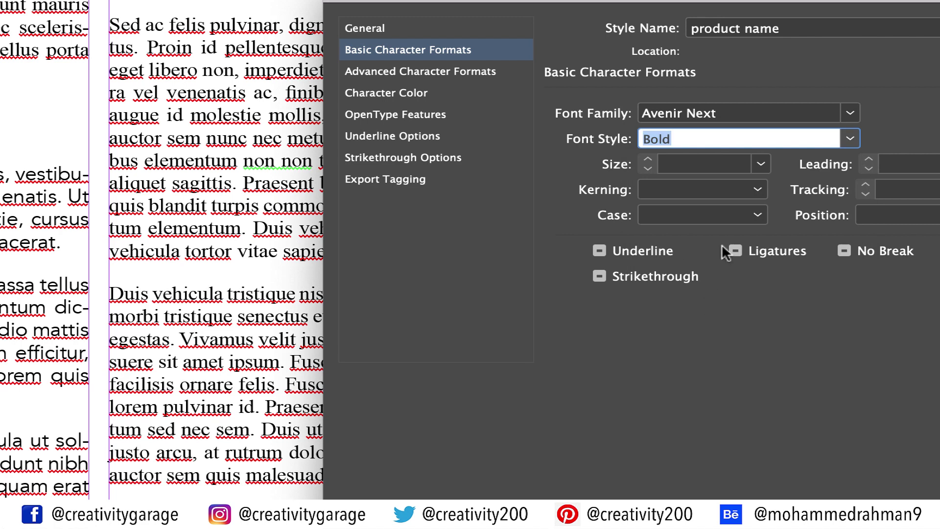
click(761, 164)
click(692, 268)
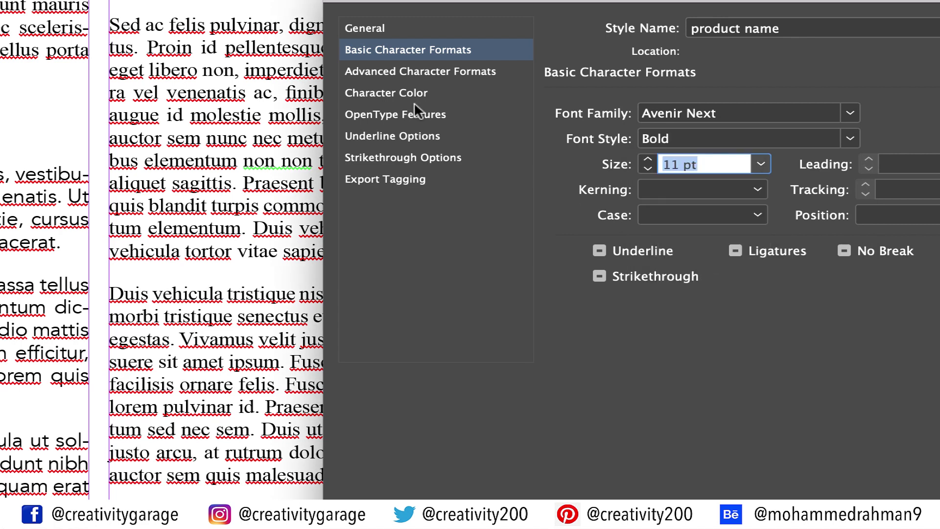
- Give the product name style the red C=15 M=100 Y=100 K=0 colour and save it
click(393, 94)
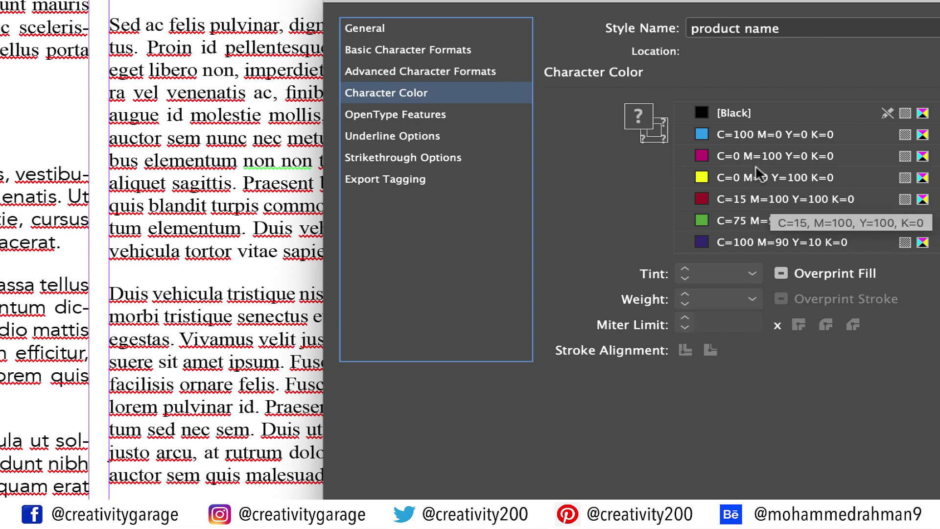
click(757, 199)
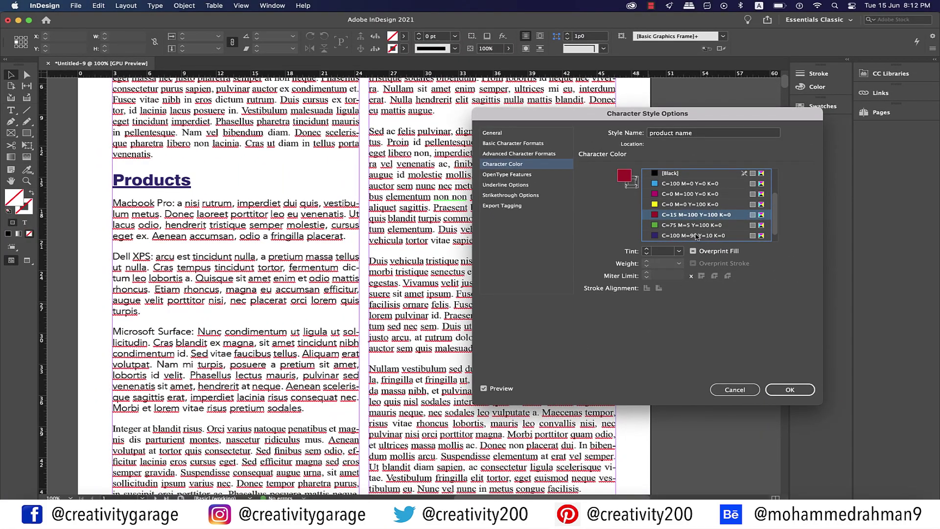
click(790, 389)
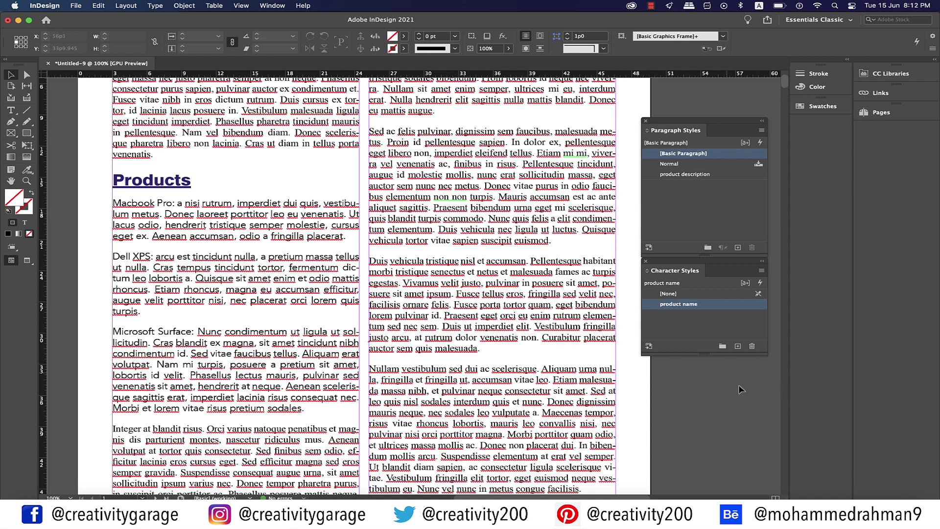
- Add a nested style to product description that applies the product name character style
click(367, 292)
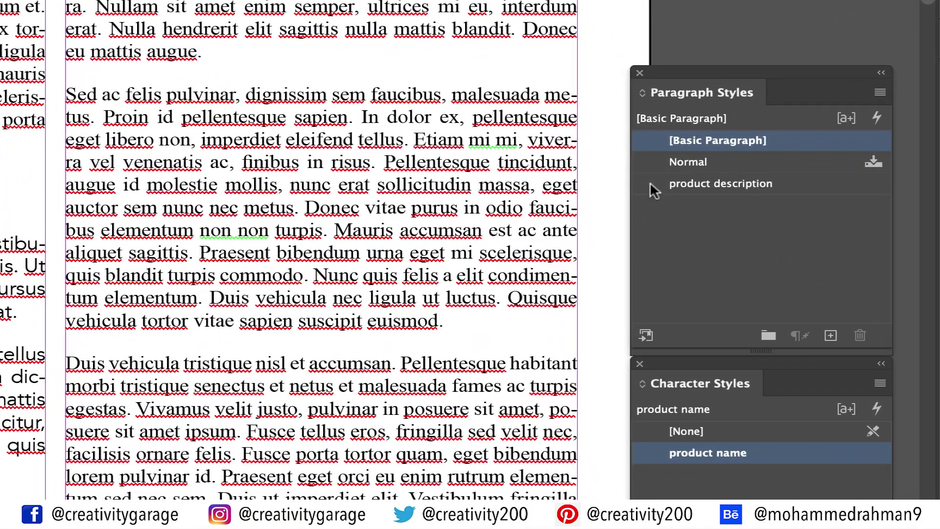
click(651, 176)
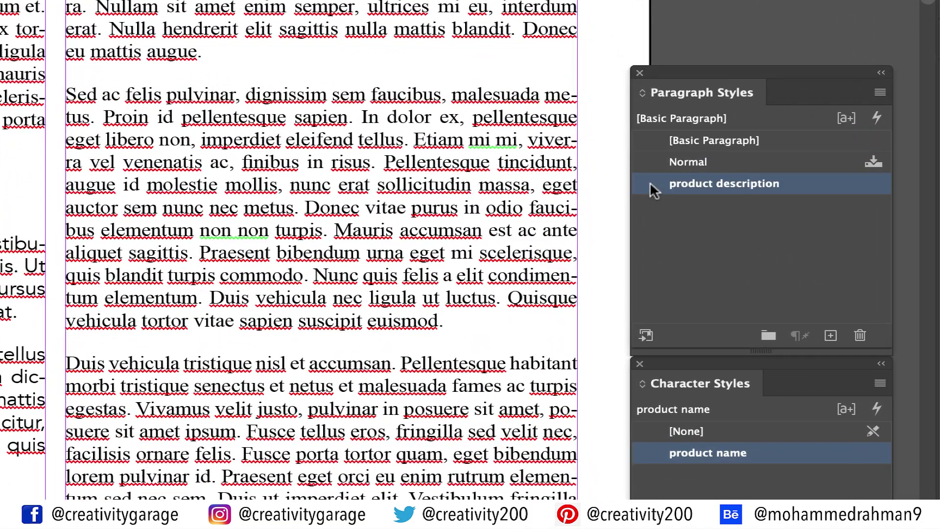
double_click(650, 182)
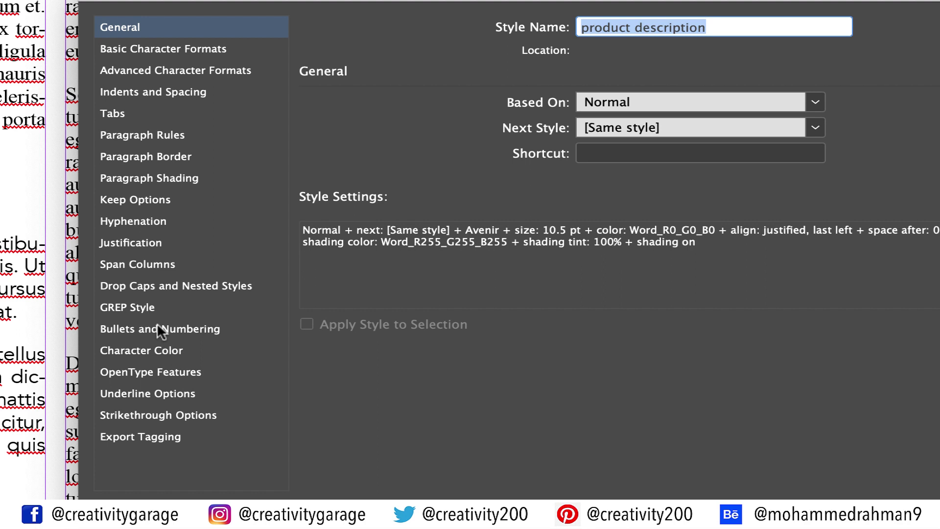
click(141, 287)
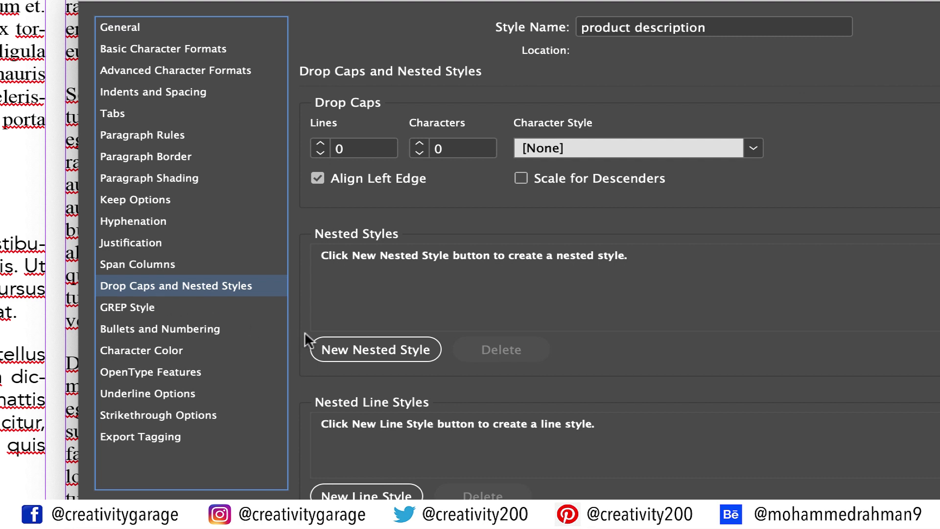
click(365, 347)
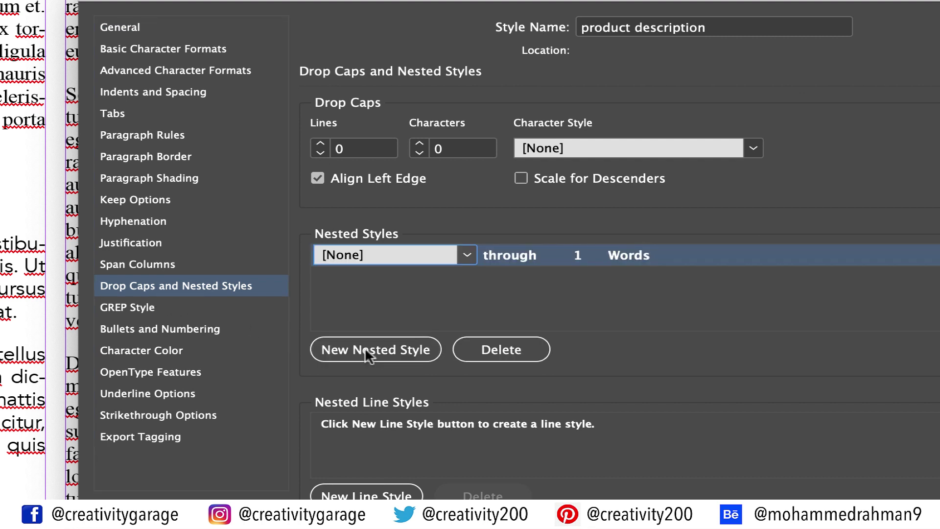
click(465, 254)
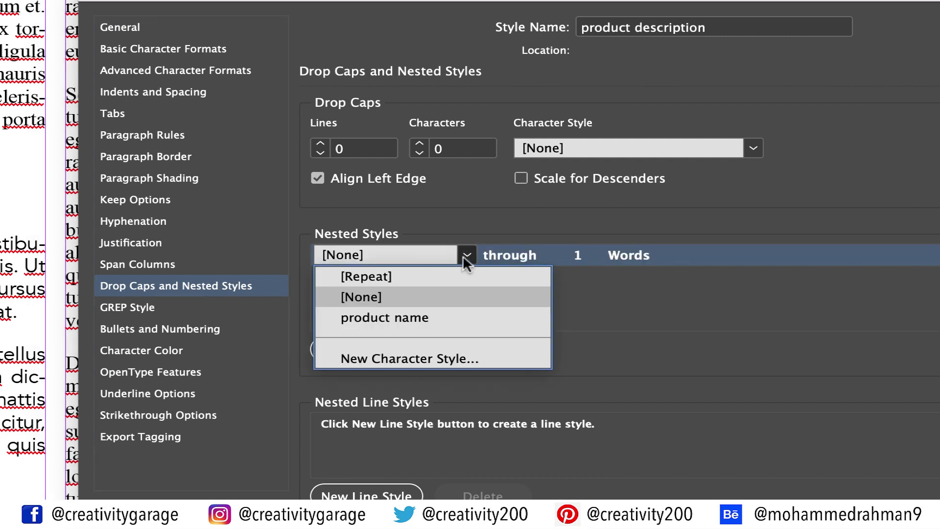
click(409, 317)
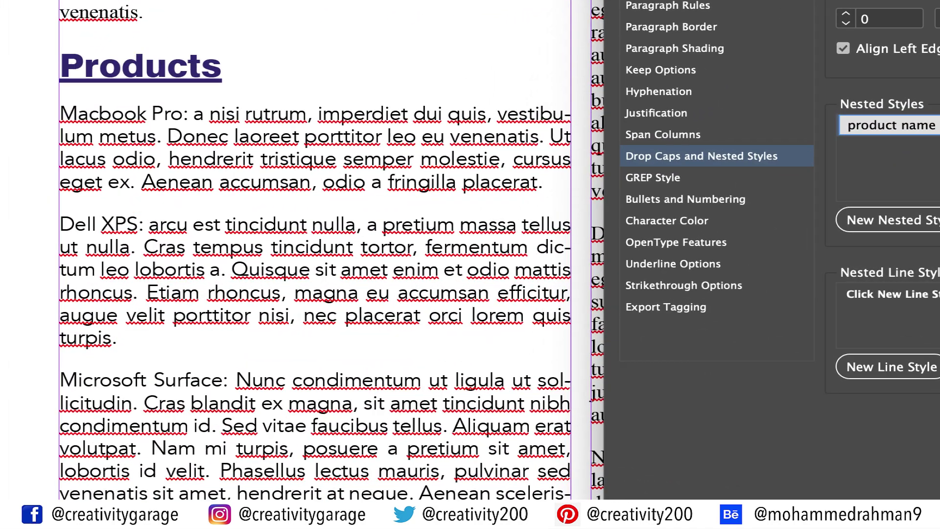
key(Return)
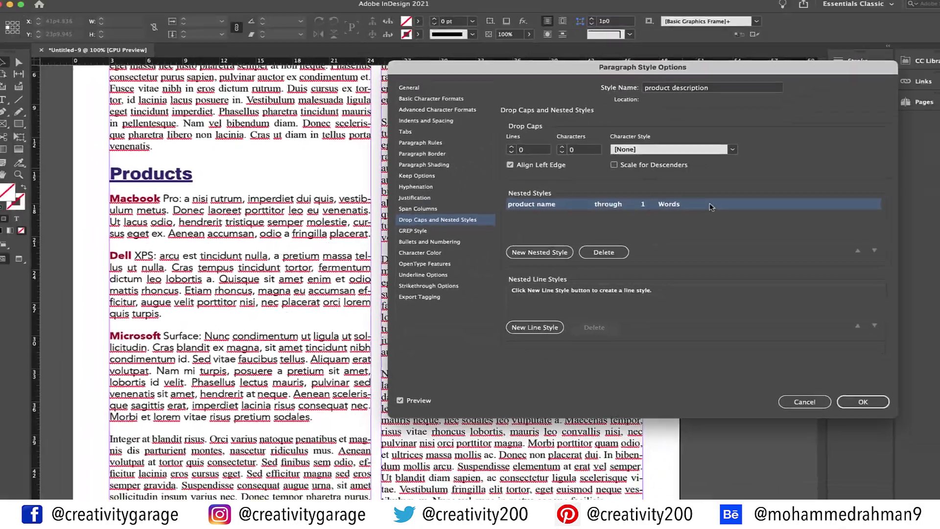
- Set the nested product name style to run through a span of words
click(710, 206)
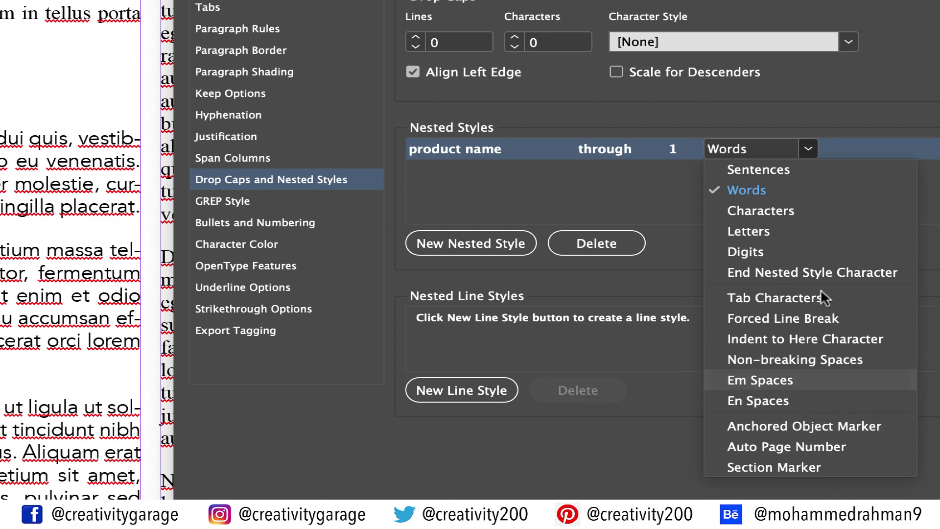
click(768, 152)
text(2)
key(Return)
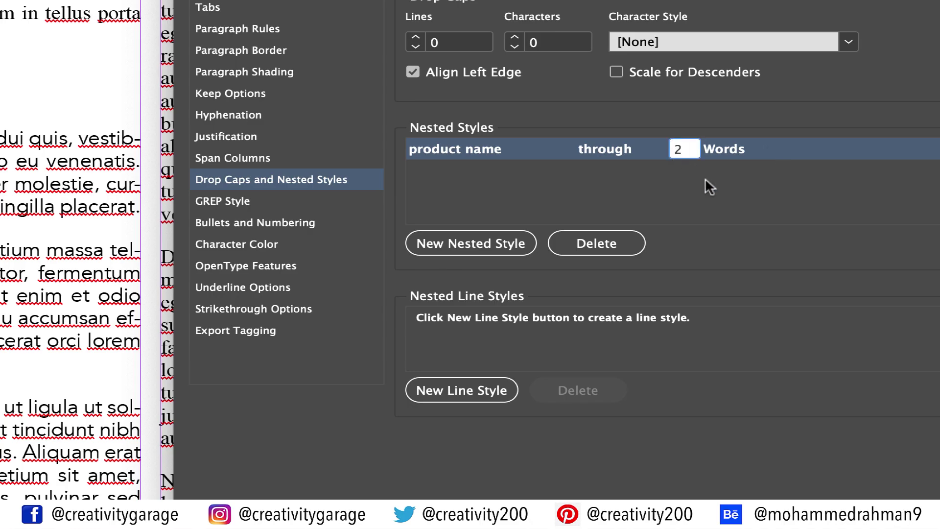
click(704, 193)
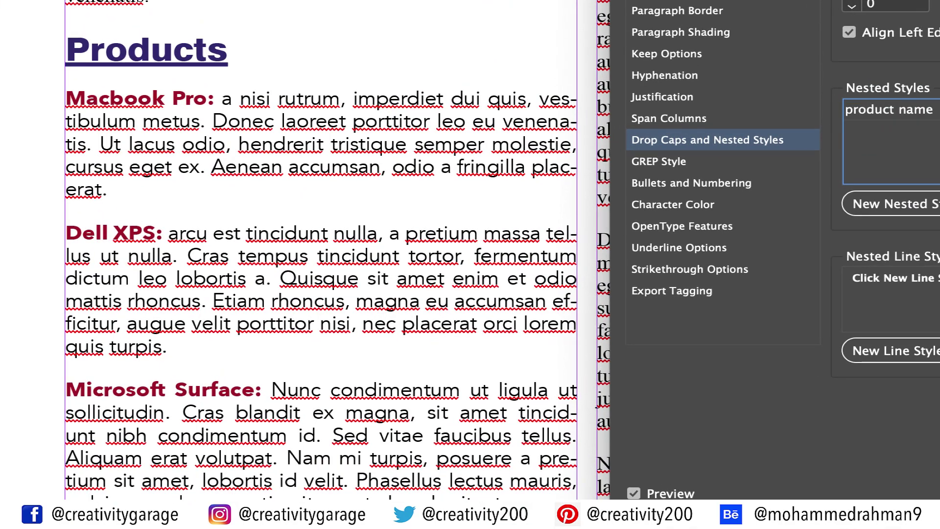
click(889, 109)
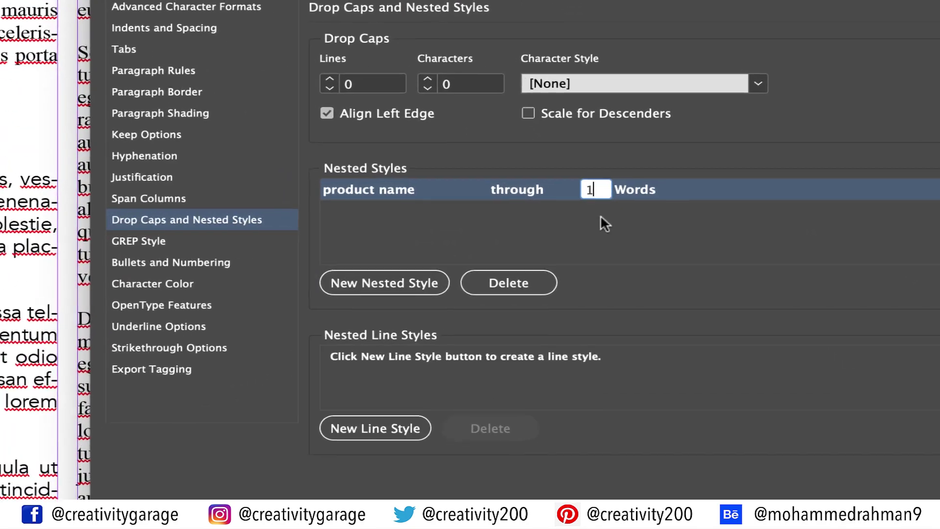
- End the nested product name style at the first colon instead of Words
click(625, 224)
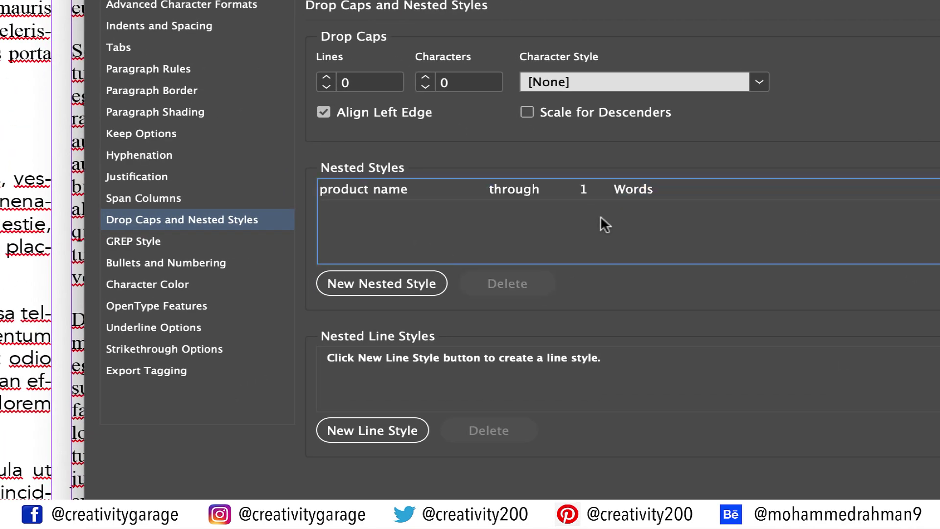
click(639, 189)
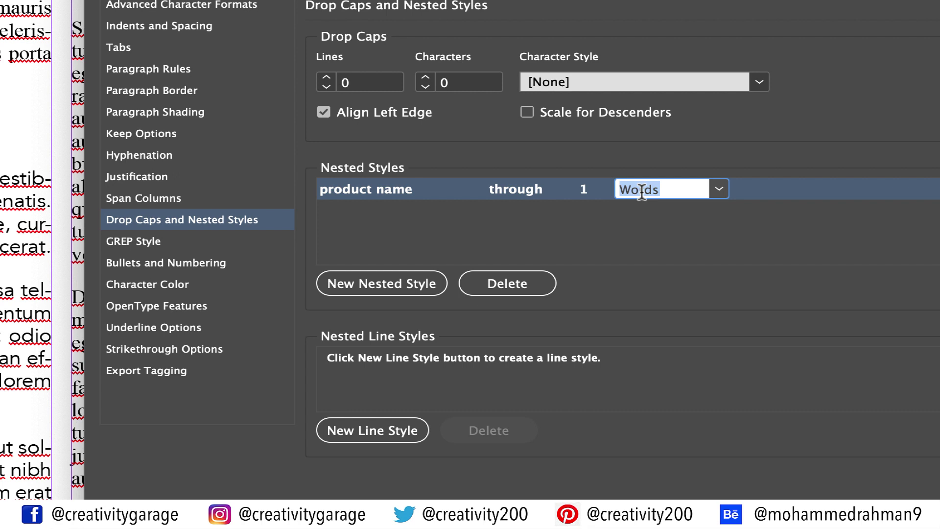
key(BackSpace)
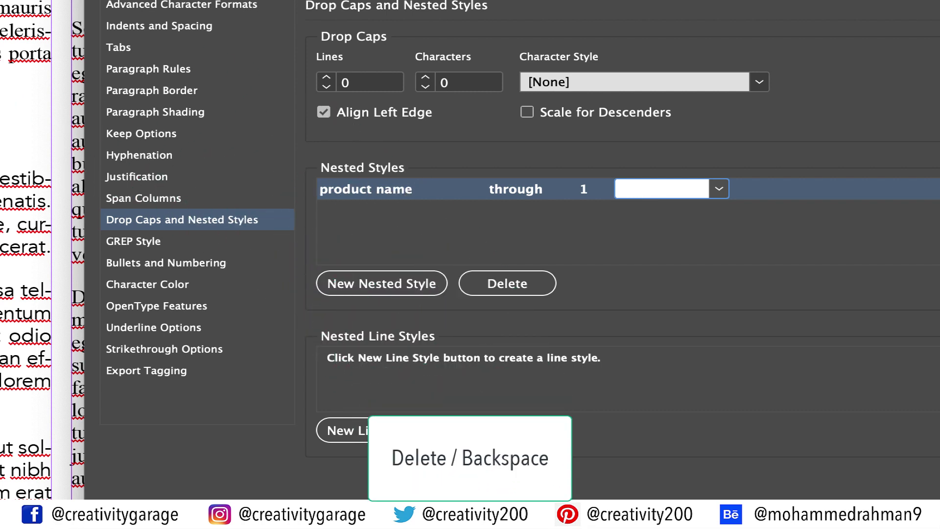
text(:)
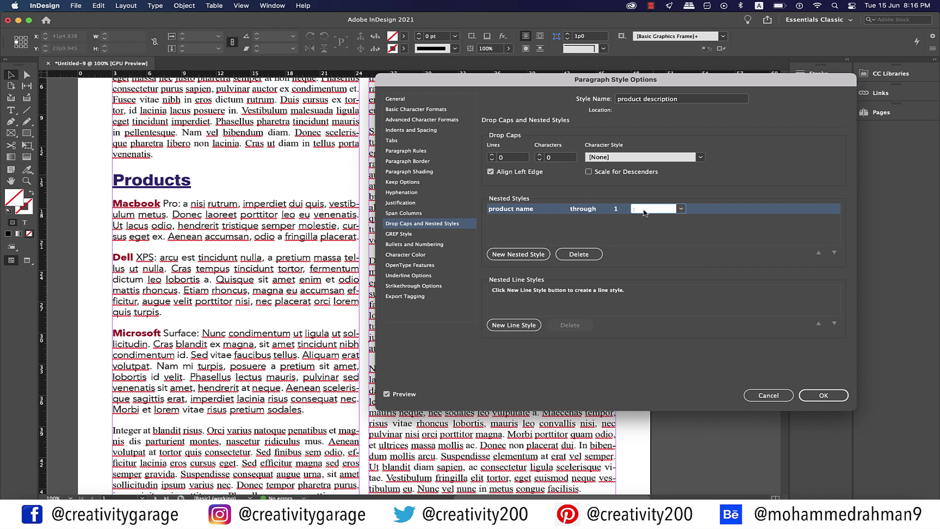
click(644, 230)
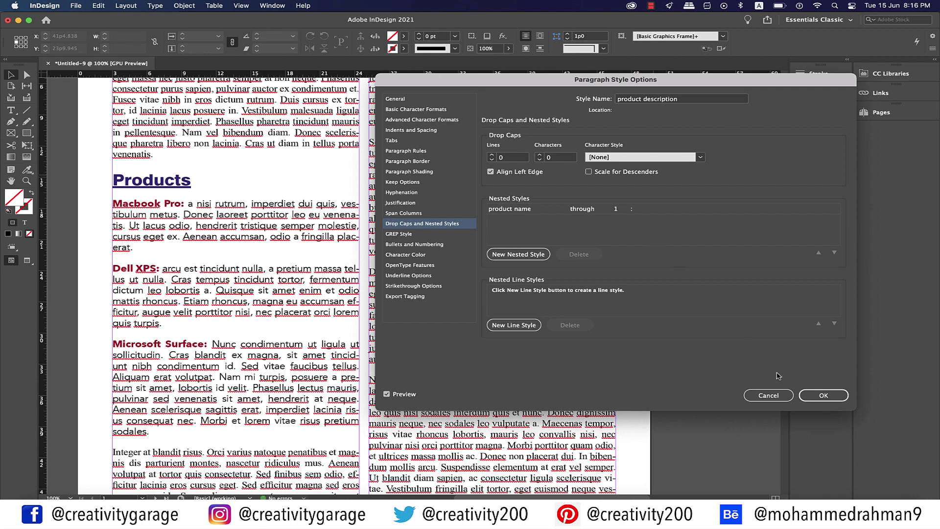
- Close the style settings and start a new paragraph, selecting 'Nam mi turpis,' to become 'Alienware:'
click(824, 395)
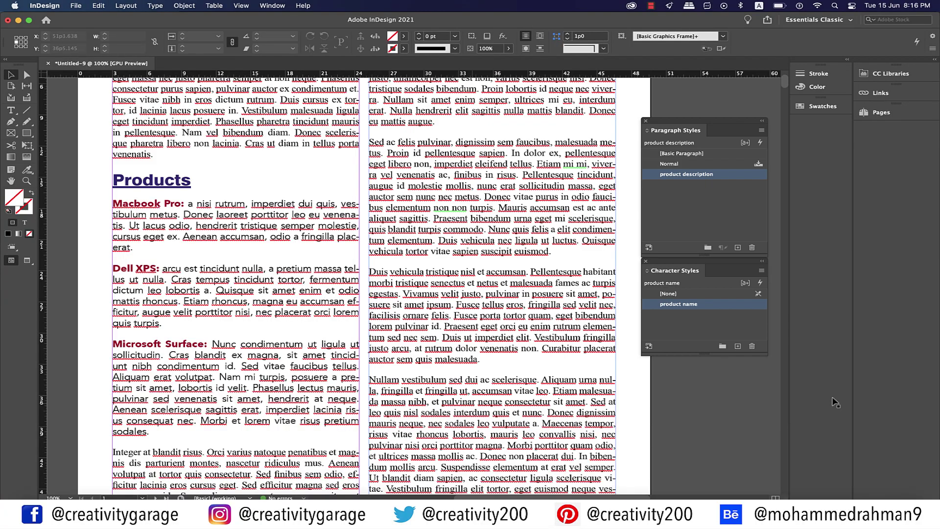
scroll(156, 354, down, 3)
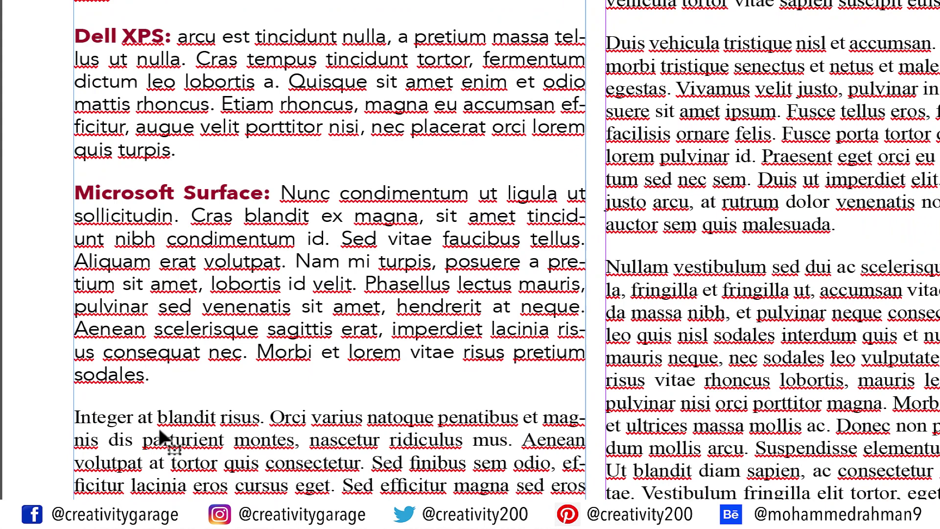
key(Return)
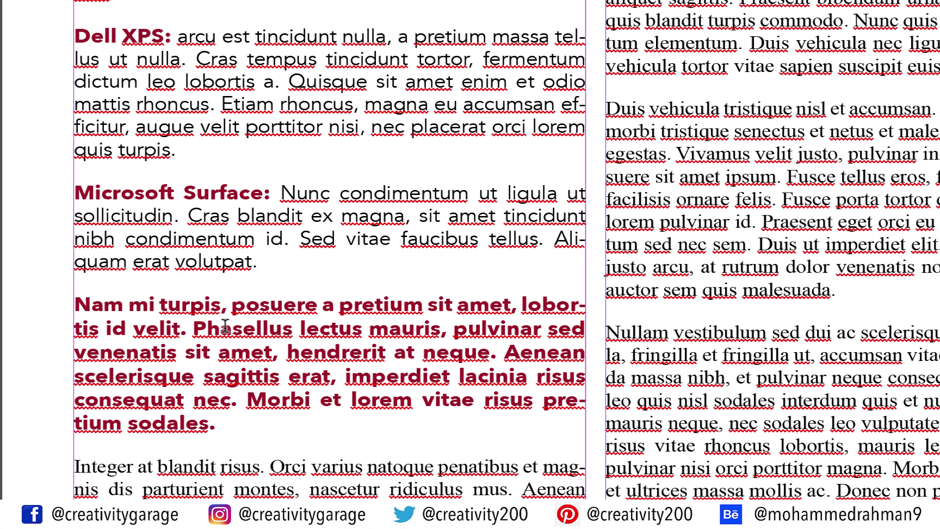
click(225, 302)
drag(225, 302, 75, 304)
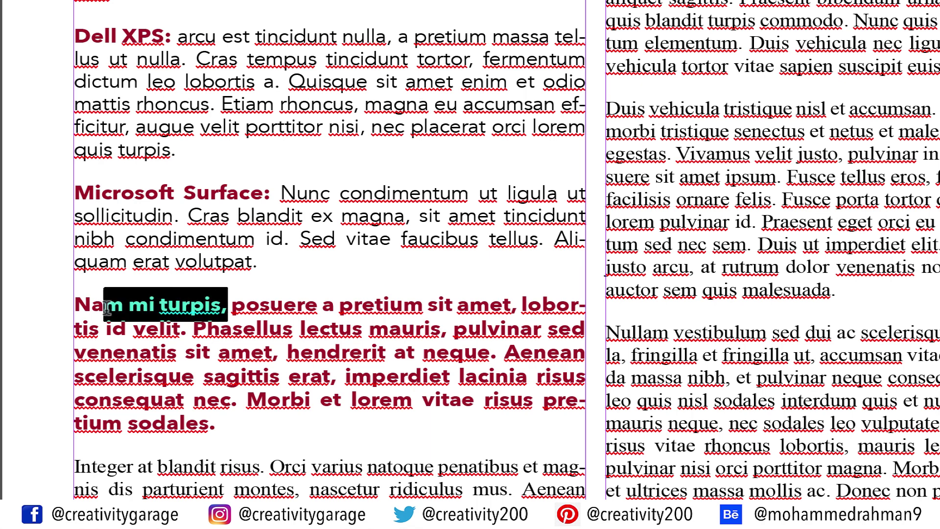
text(Alie)
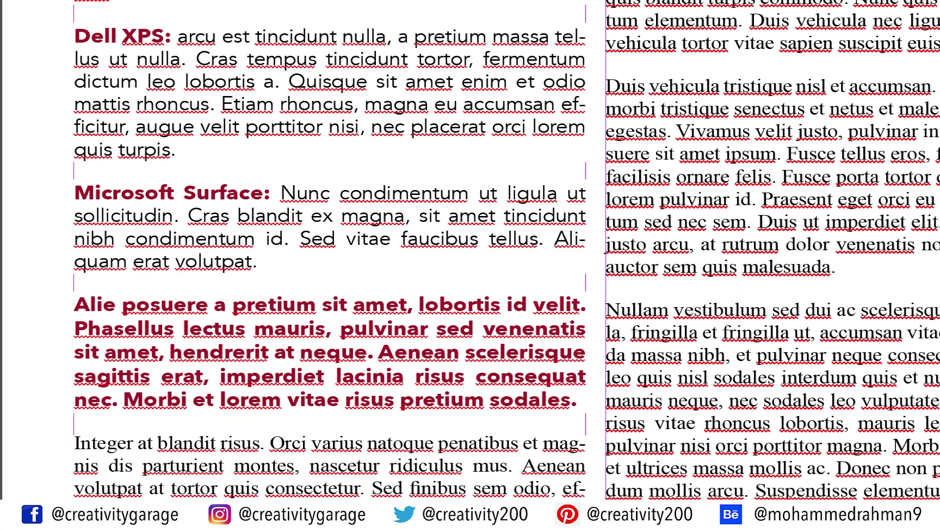
text(nware)
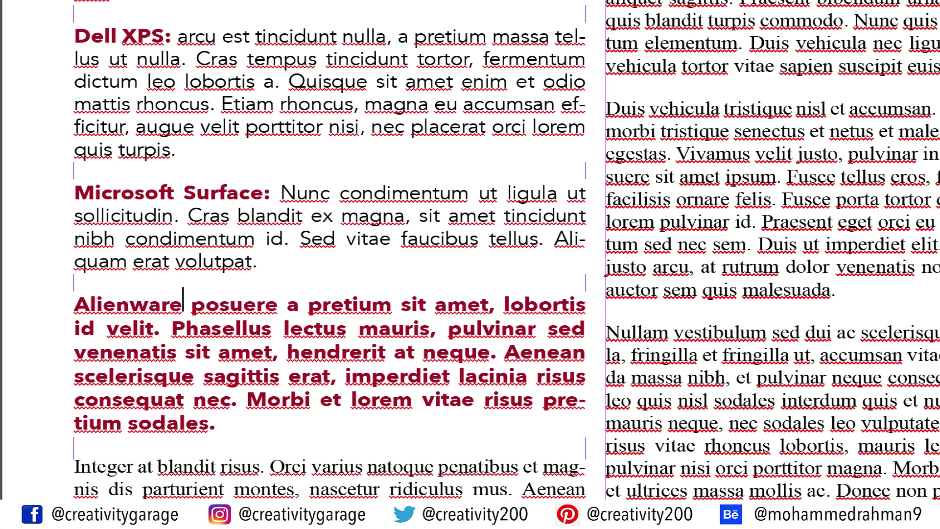
text(:)
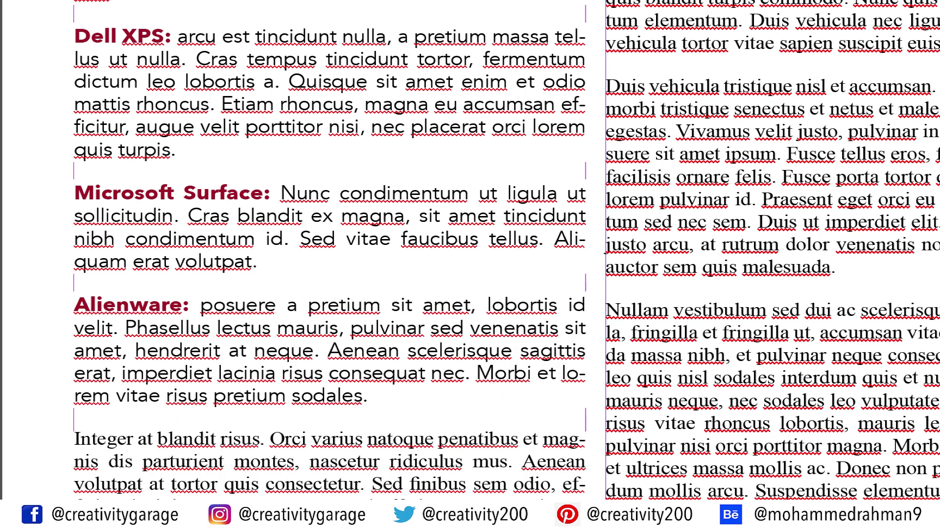
scroll(433, 437, up, 1)
scroll(433, 437, up, 1)
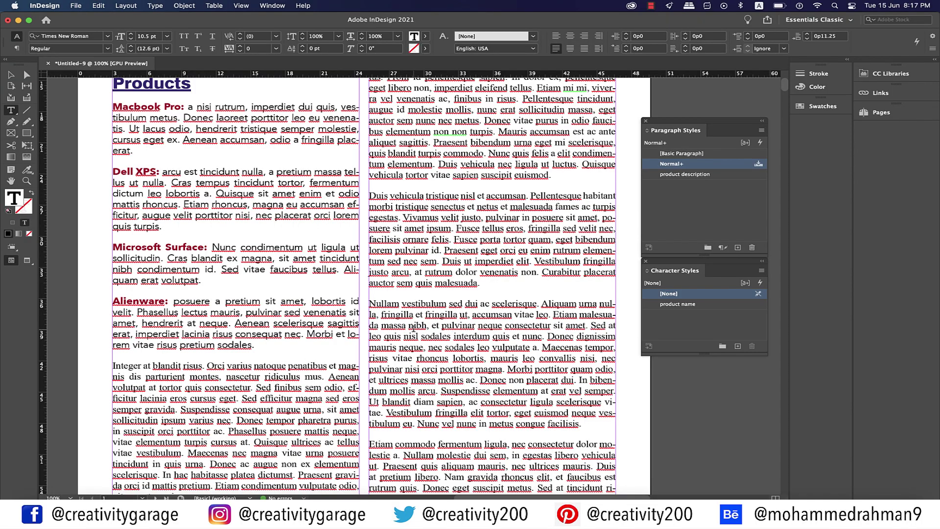
text(S)
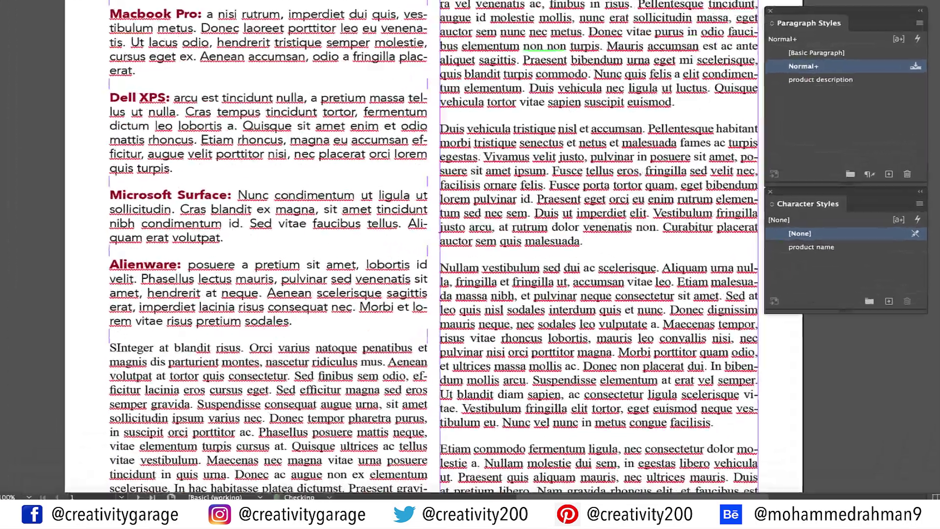
text(ony V)
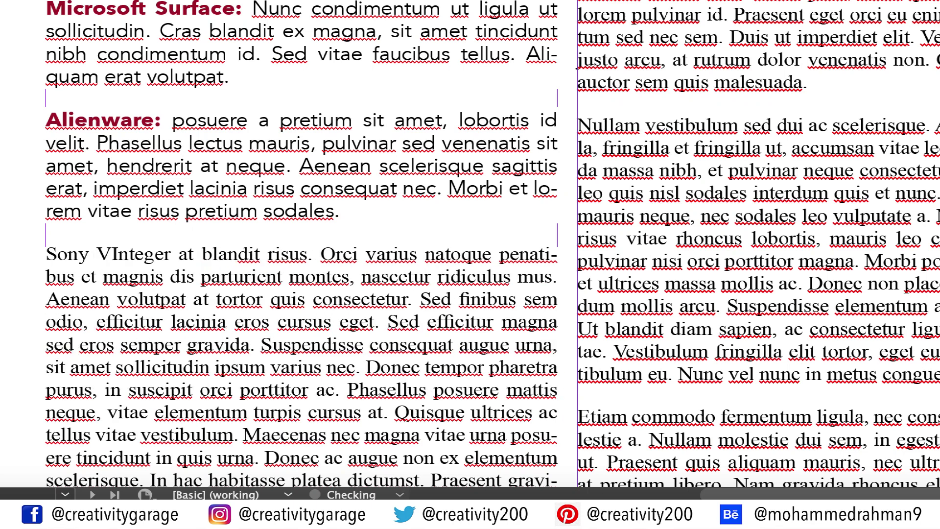
text(aio Lapto)
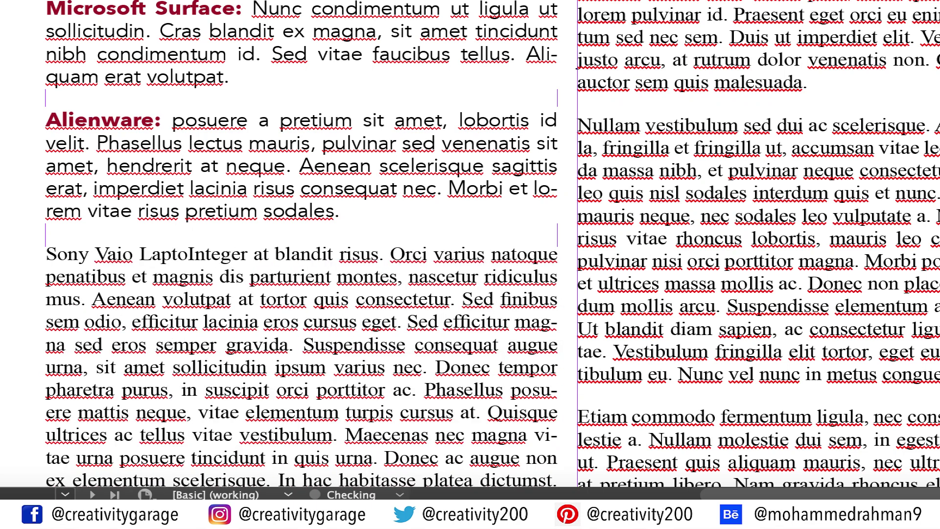
text(p:)
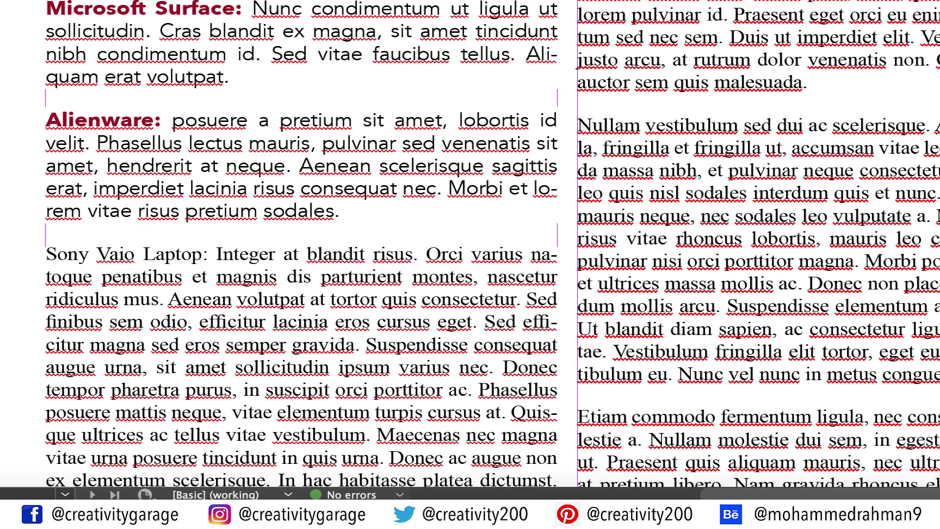
scroll(294, 294, down, 8)
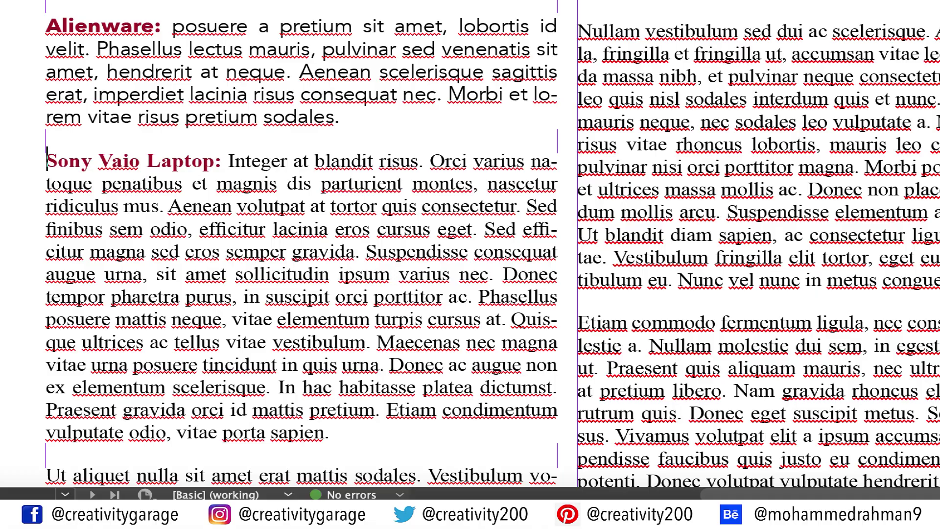
- Clear overrides on the Sony Vaio Laptop paragraph so it takes the product description style
triple_click(295, 294)
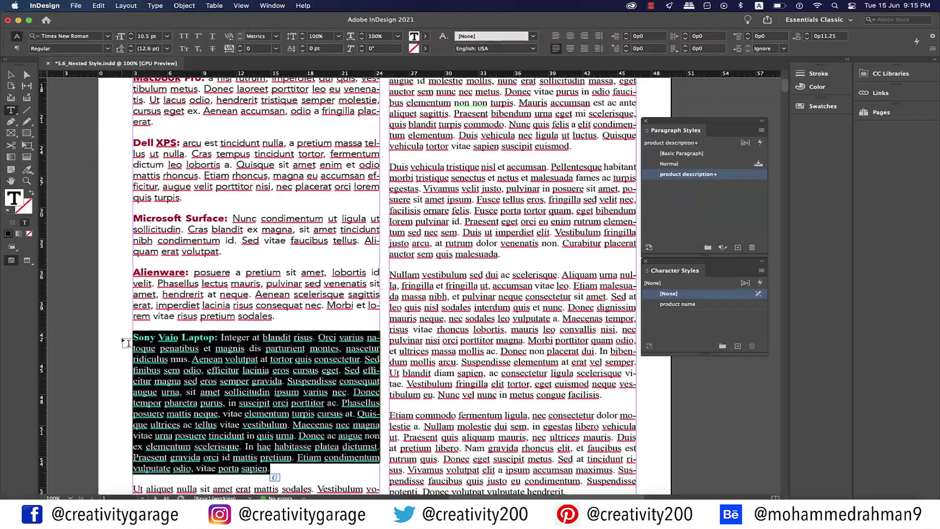
key(ctrl+alt+shift+c)
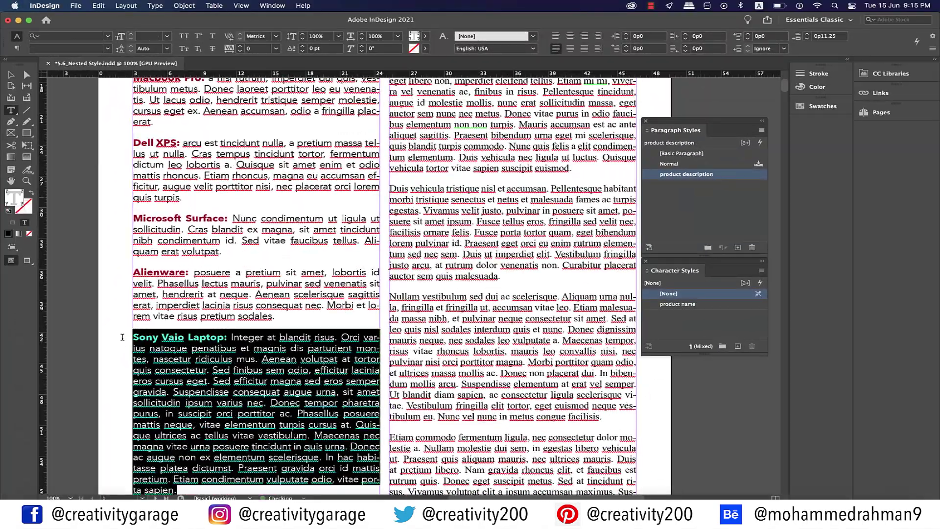
click(352, 338)
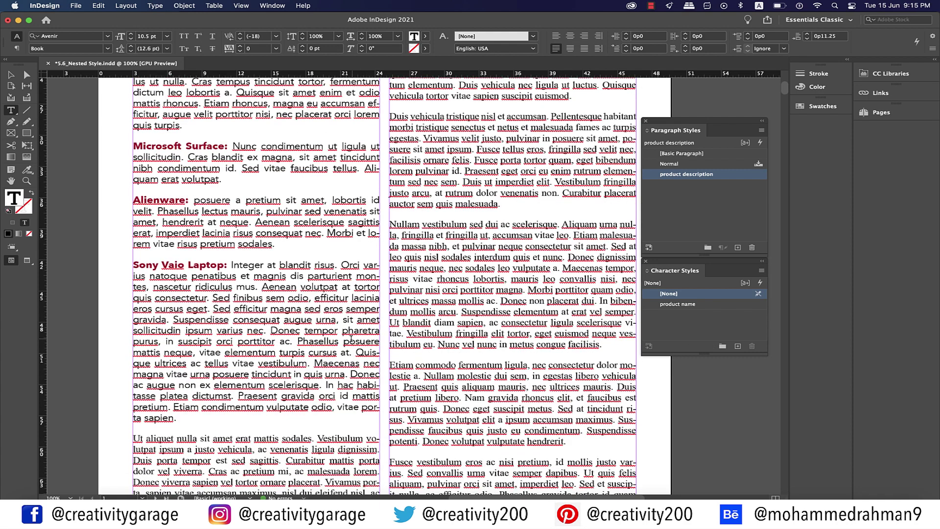
scroll(352, 338, down, 4)
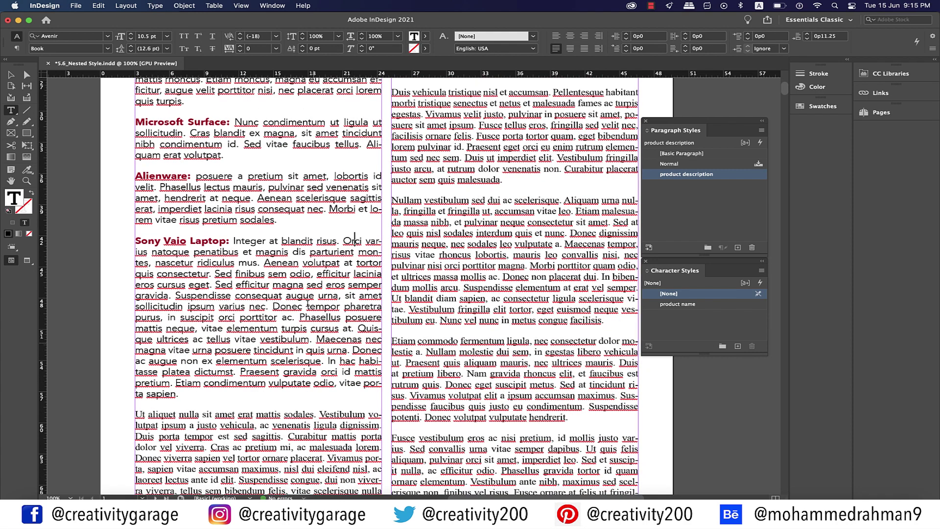
scroll(349, 336, up, 1)
drag(232, 242, 129, 244)
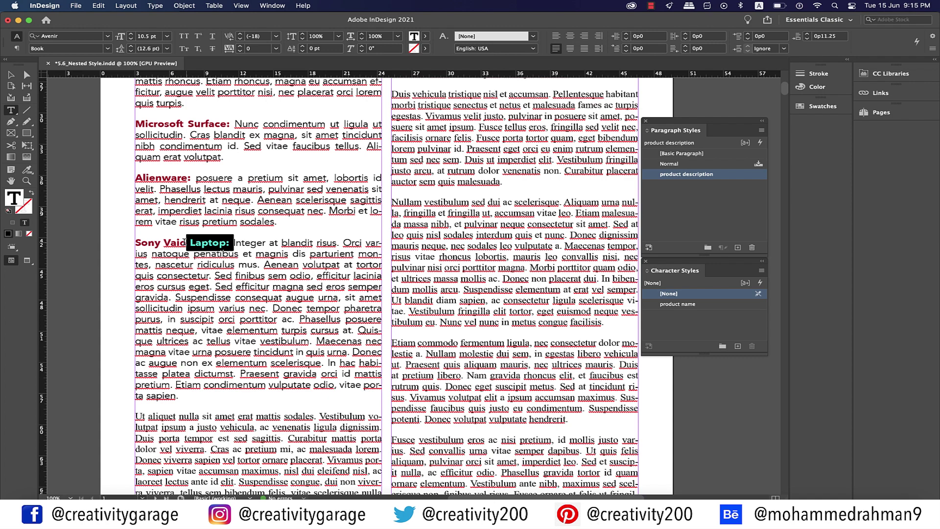
click(178, 265)
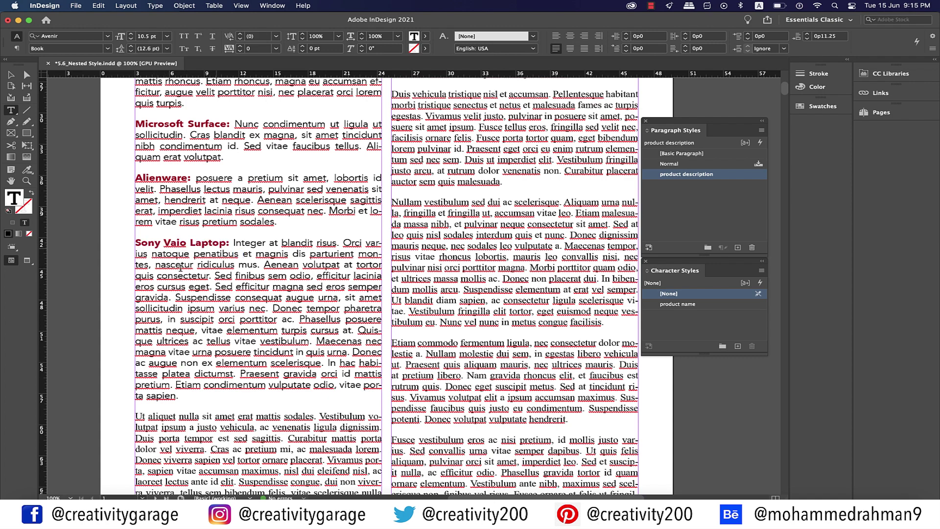
scroll(178, 266, up, 1)
scroll(279, 323, up, 2)
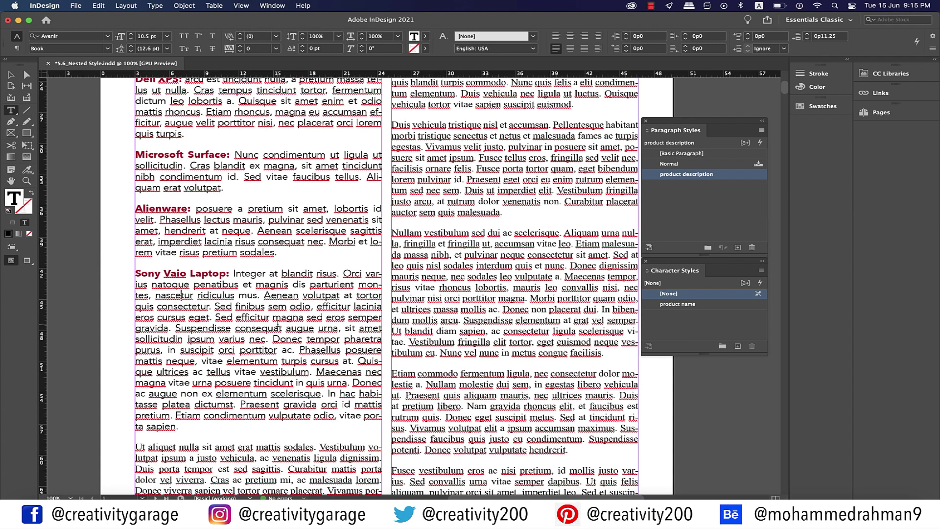
scroll(279, 323, up, 2)
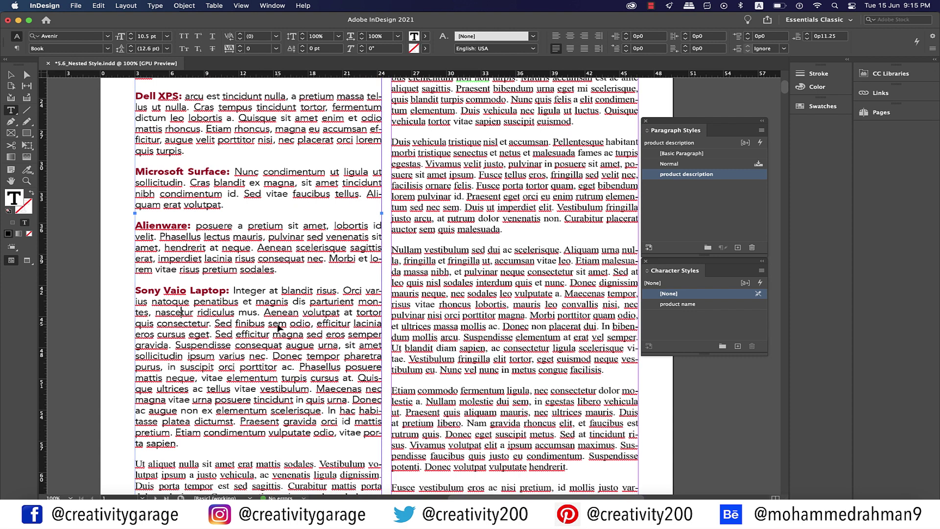